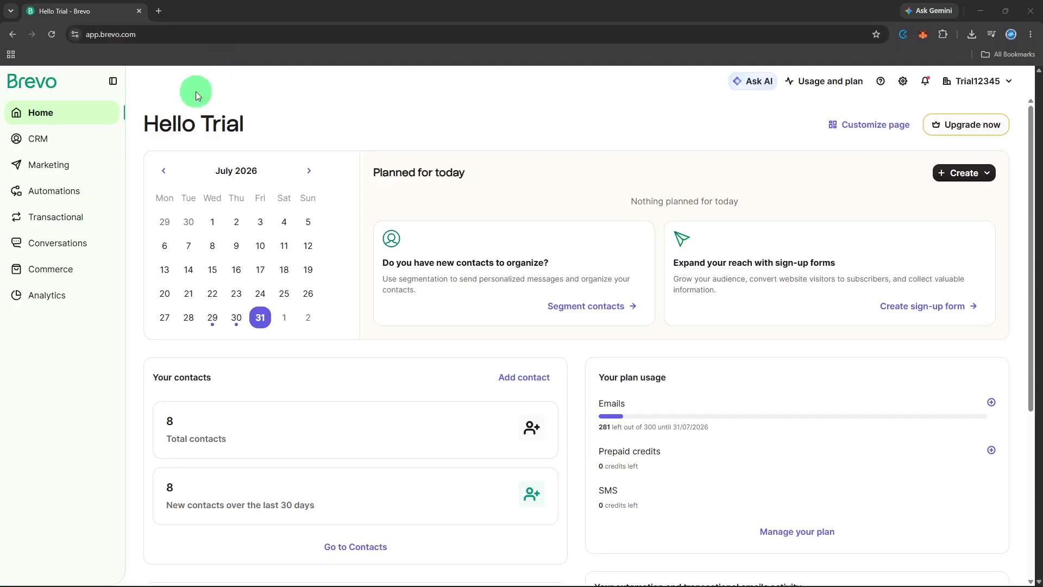
Step: Create a new automation from scratch in the automation workflows
click(97, 190)
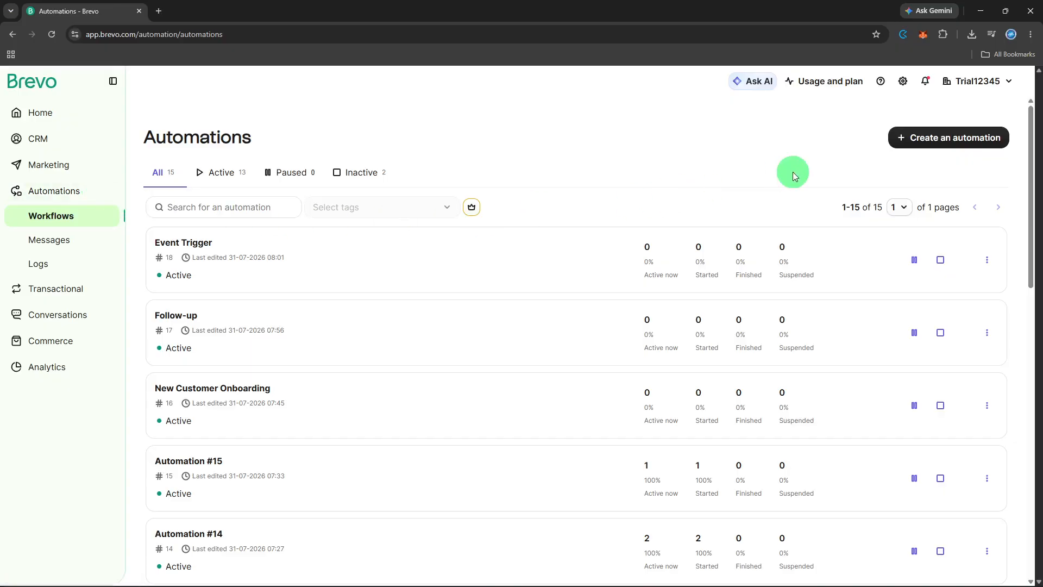
click(921, 140)
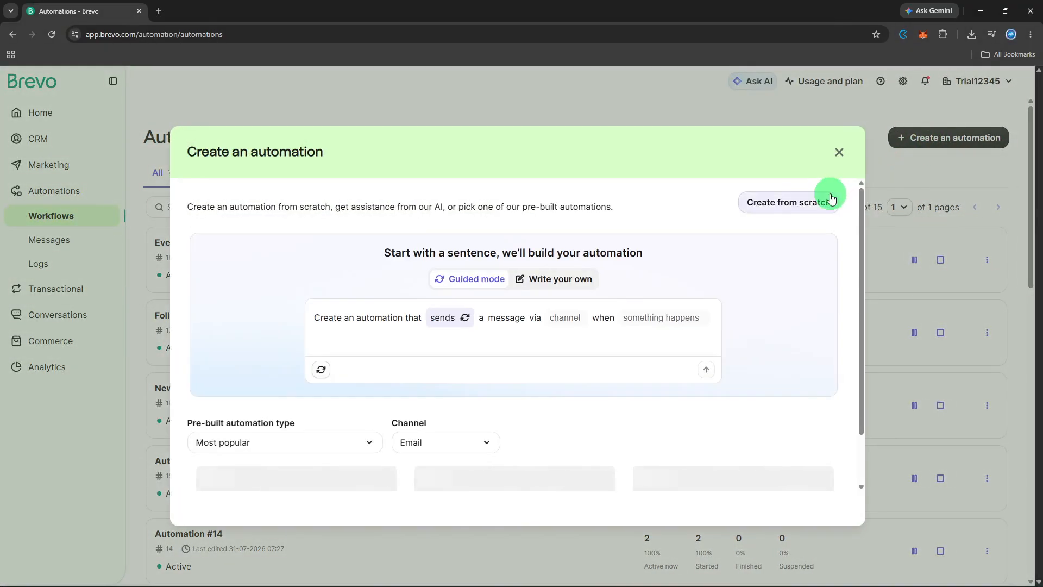
click(831, 197)
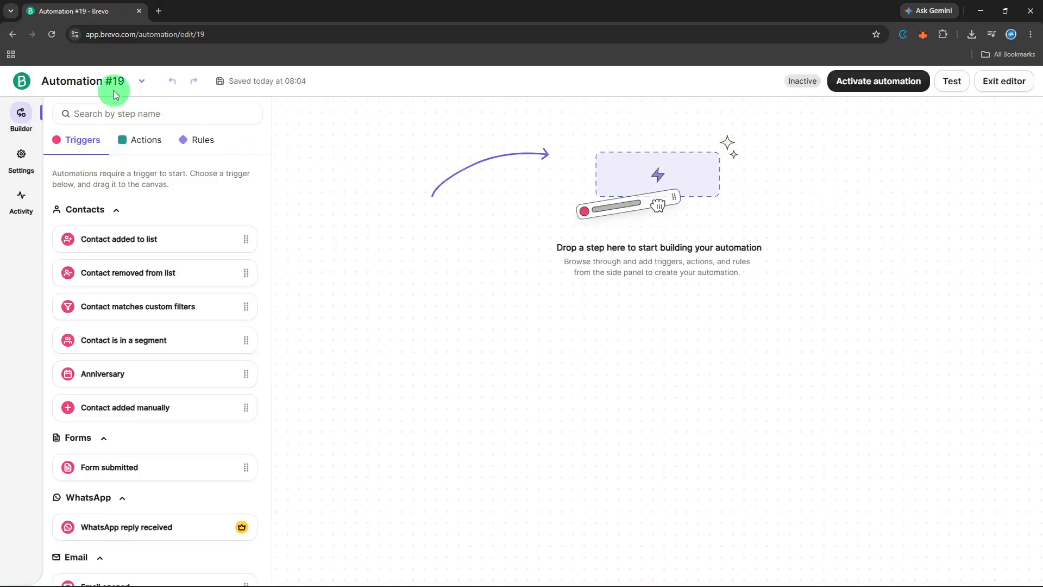
Step: Rename the new automation as Multi-branch
click(114, 83)
triple_click(113, 82)
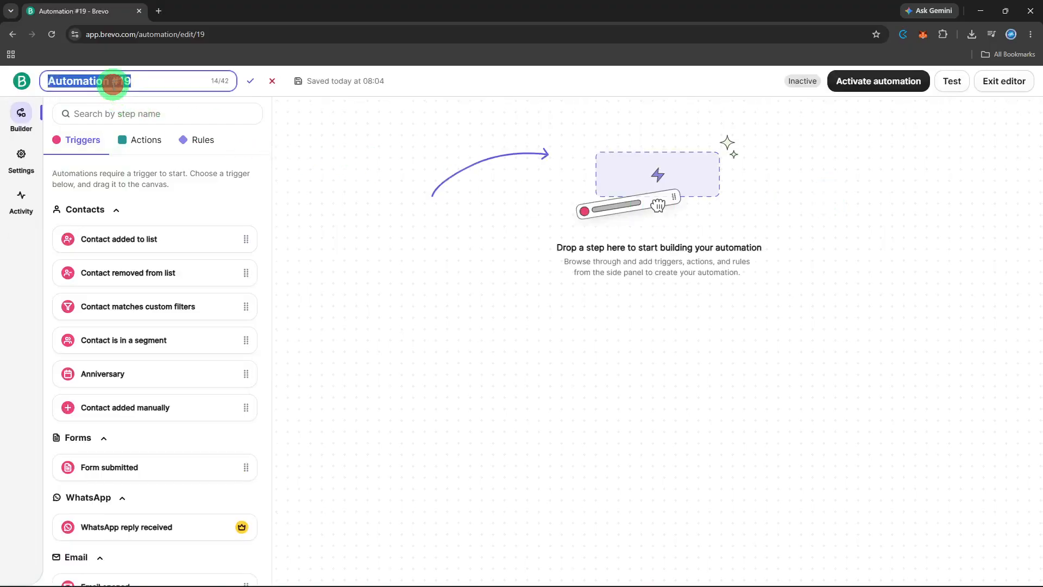
key(BackSpace)
text(M)
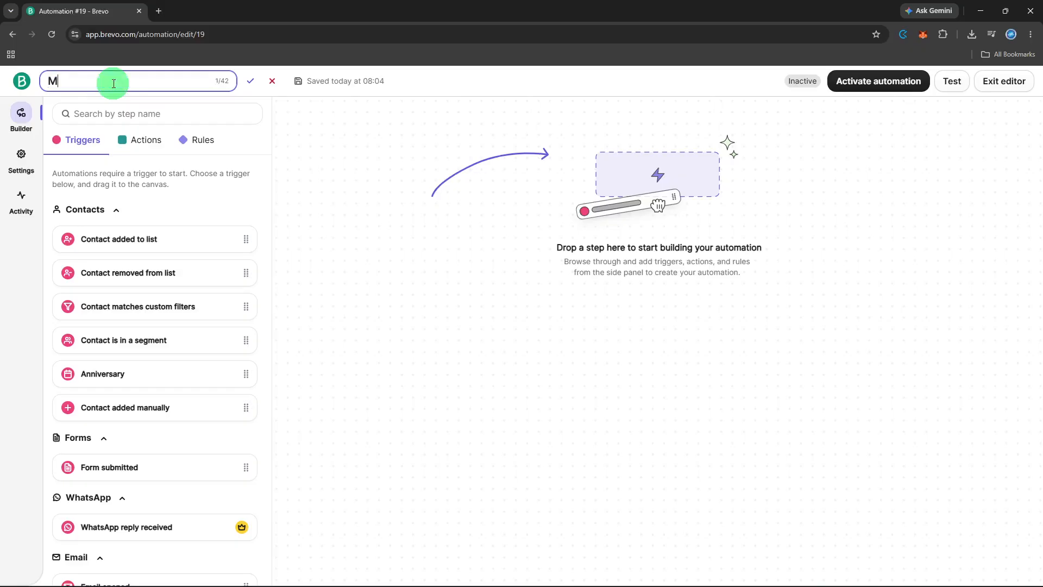
text(ulti-branch)
click(543, 207)
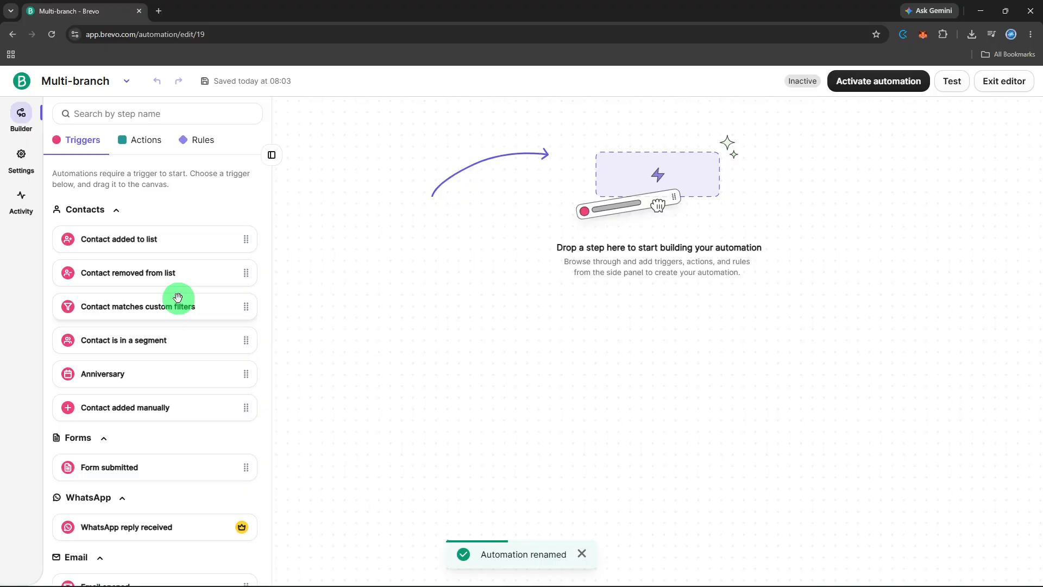
Step: Add a Contact added to list trigger using the identified_contacts #5 list from the marketing_automation folder, and save it
drag(177, 237, 701, 242)
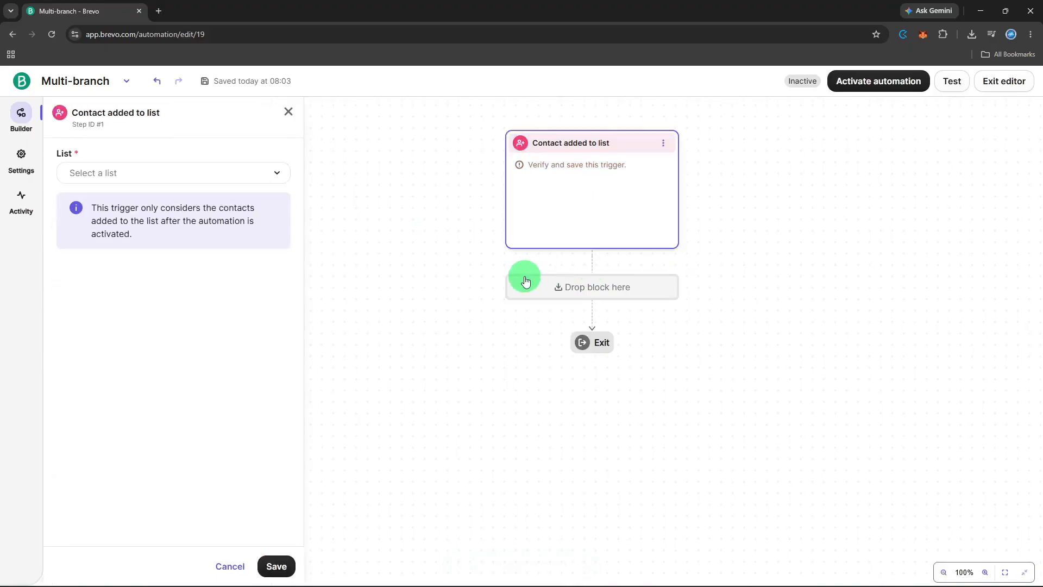
click(253, 179)
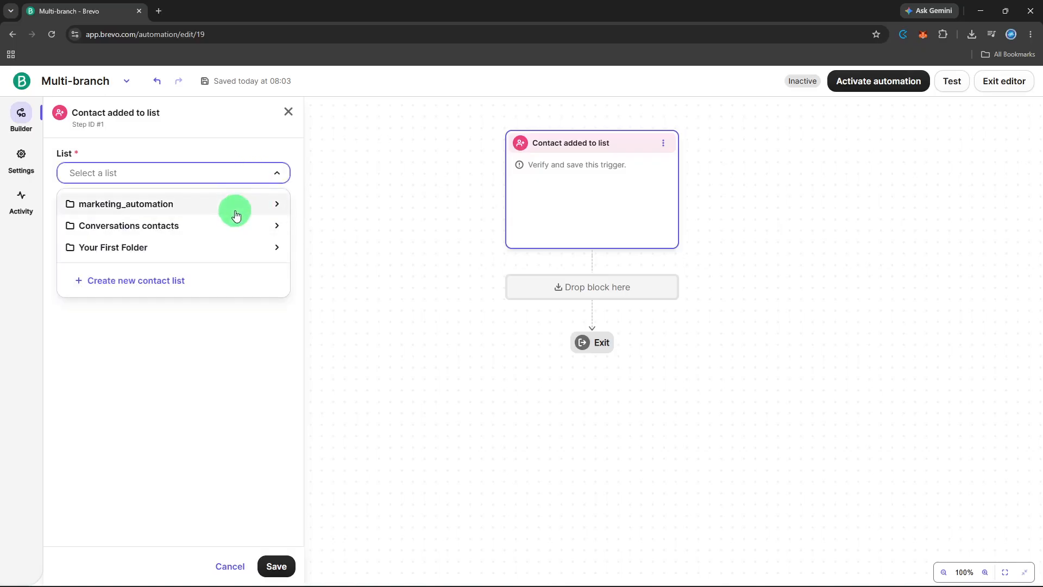
click(234, 210)
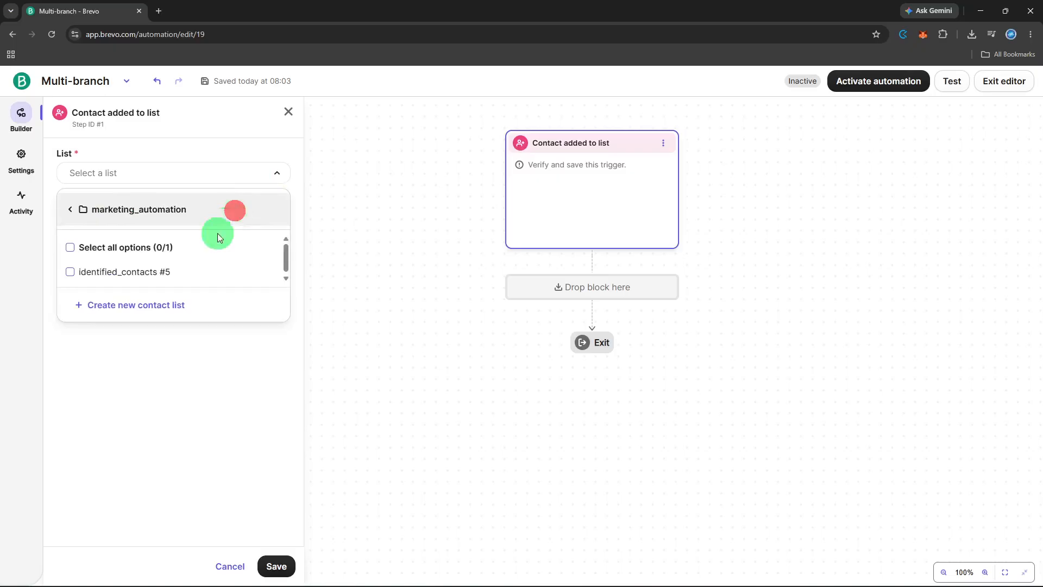
click(189, 268)
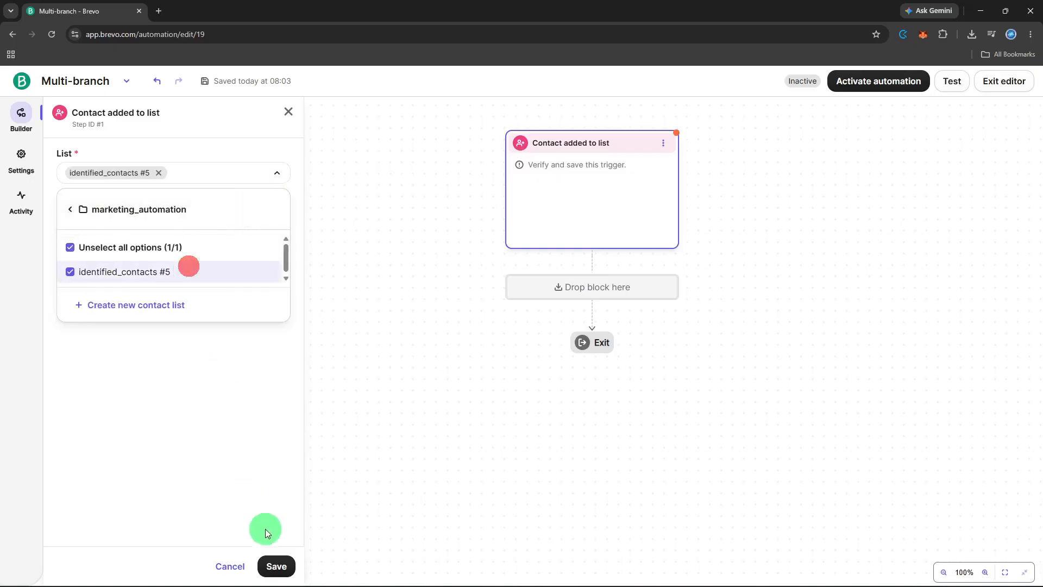
click(276, 559)
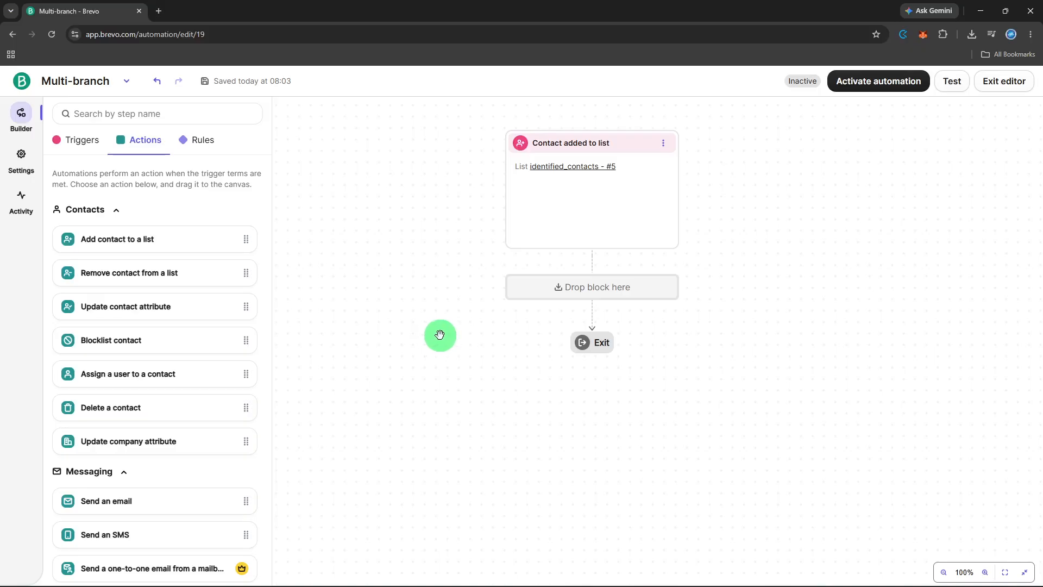
Step: Add a Conditional split rule directly after the Contact added to list trigger
click(547, 286)
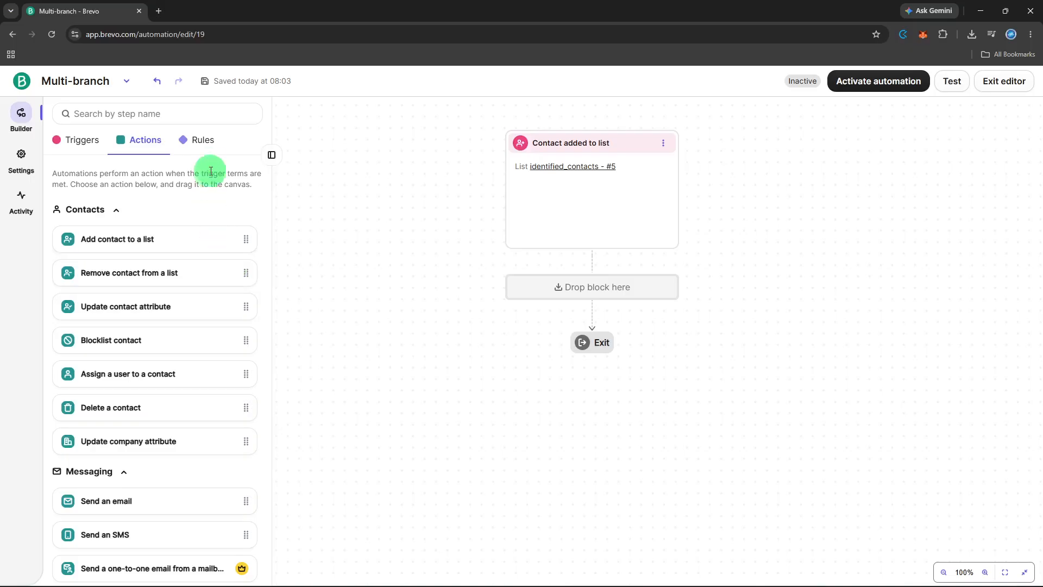
click(202, 142)
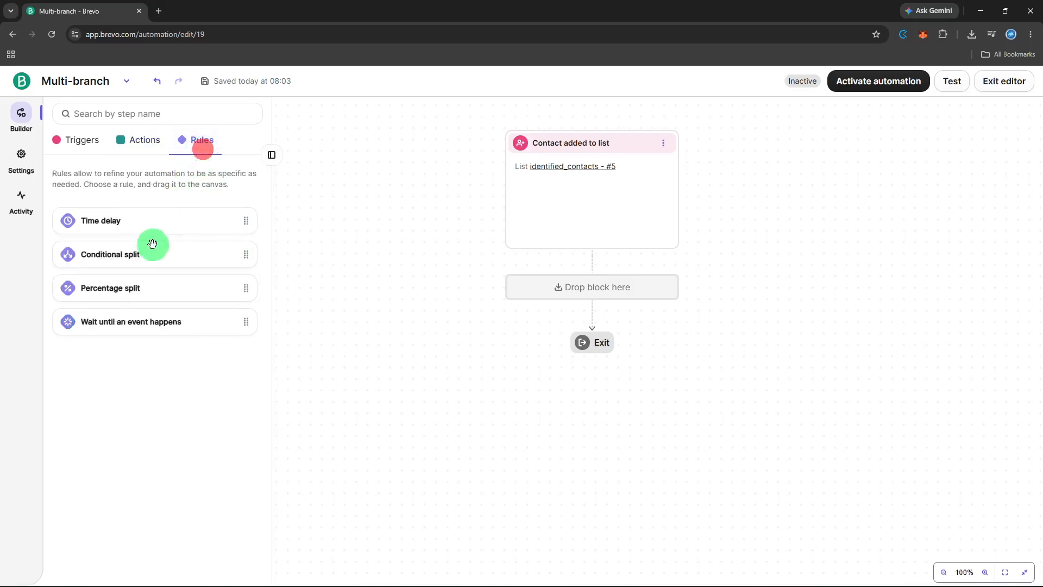
drag(146, 256, 596, 293)
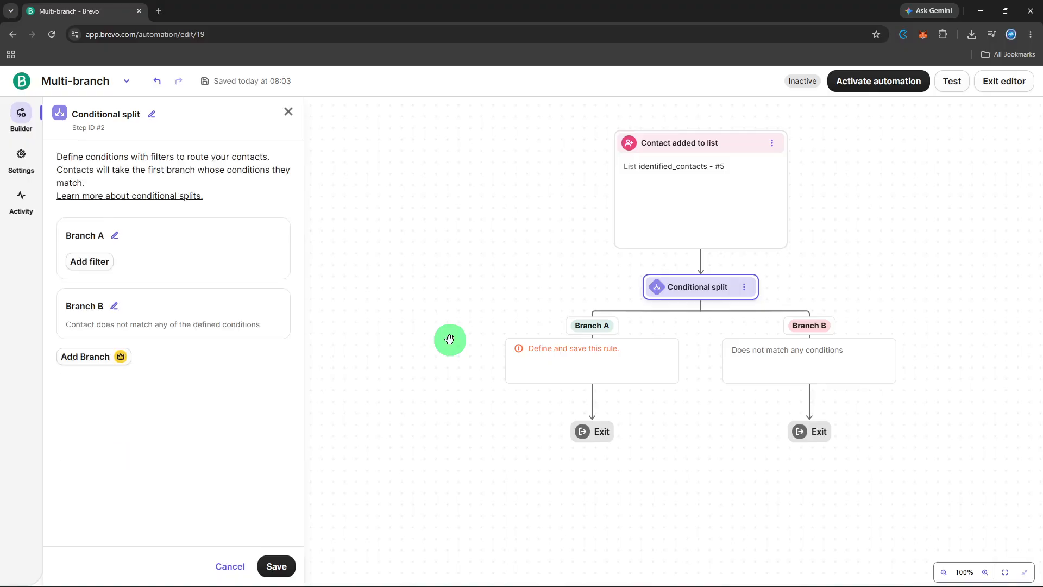
Step: Define Branch A's conditions by loading the filters of the Dynamic_Mail #2 segment, then save the conditions and the split
click(87, 262)
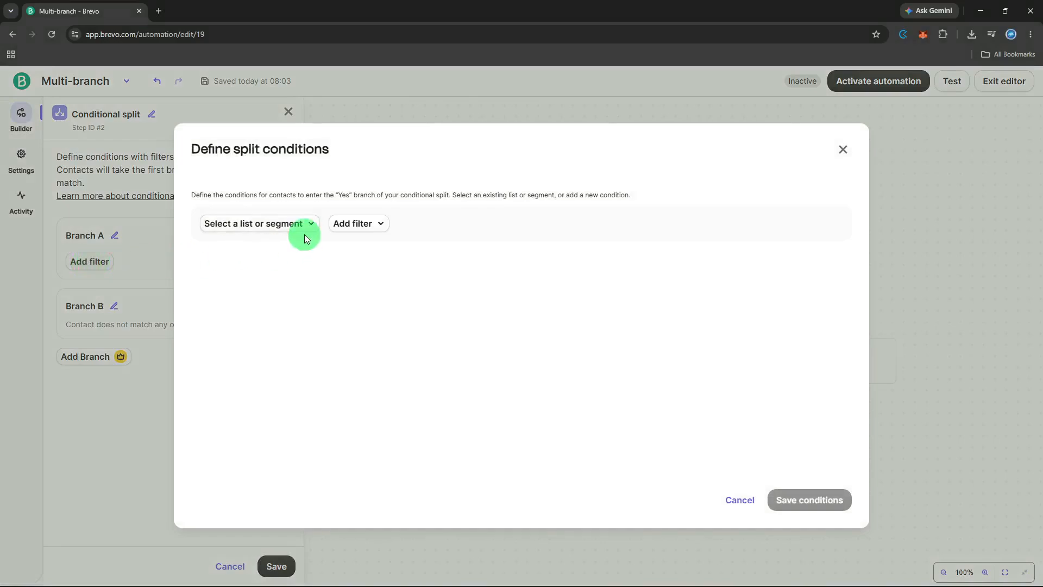
click(304, 231)
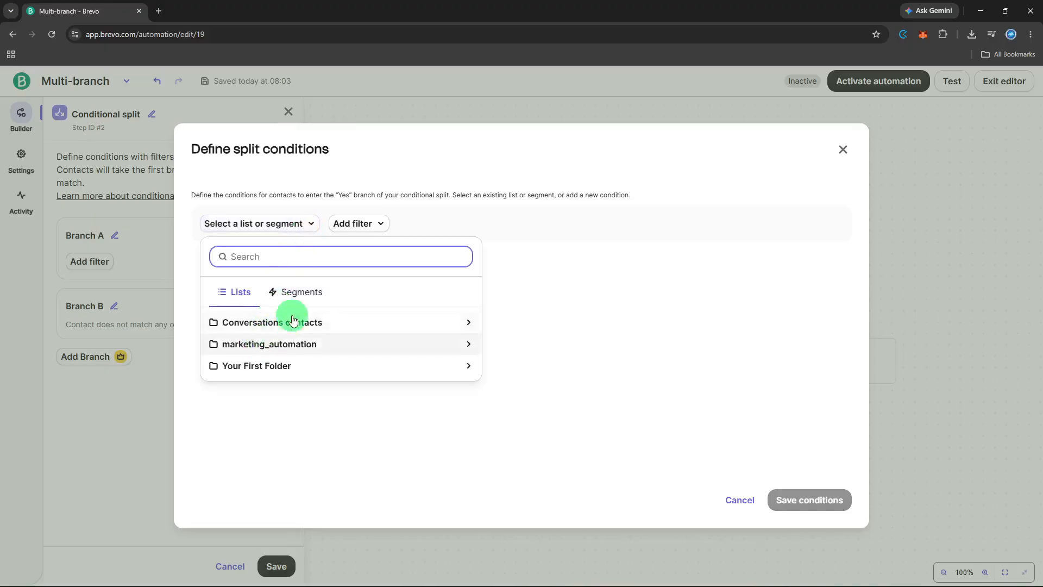
click(303, 294)
click(291, 322)
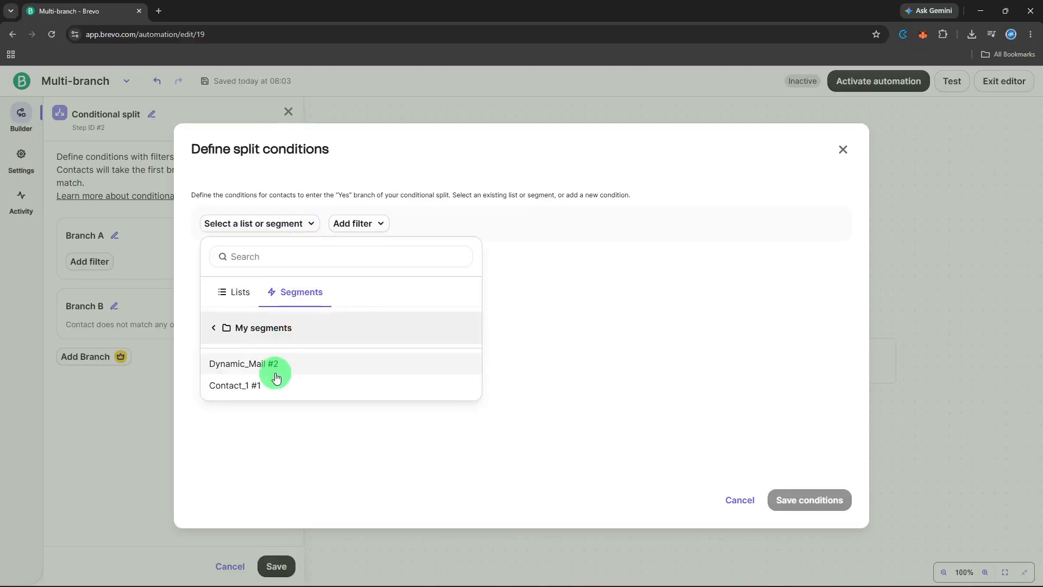
click(276, 375)
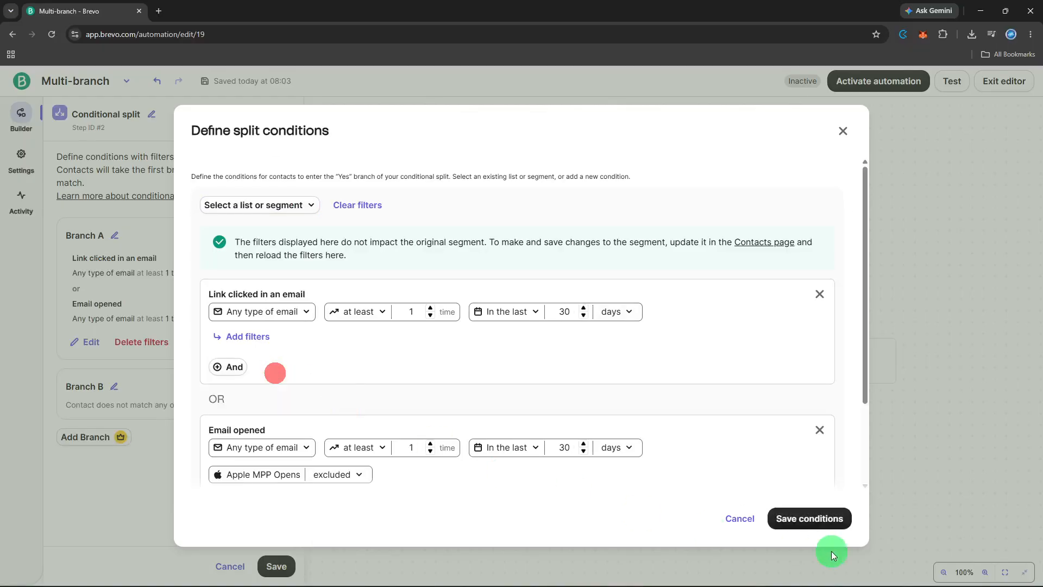
click(828, 520)
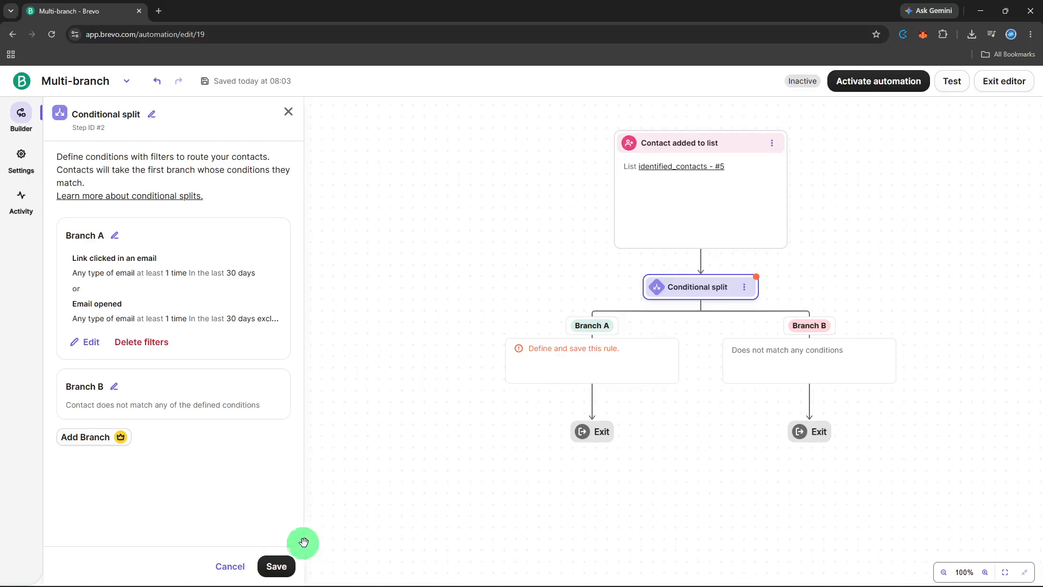
click(274, 559)
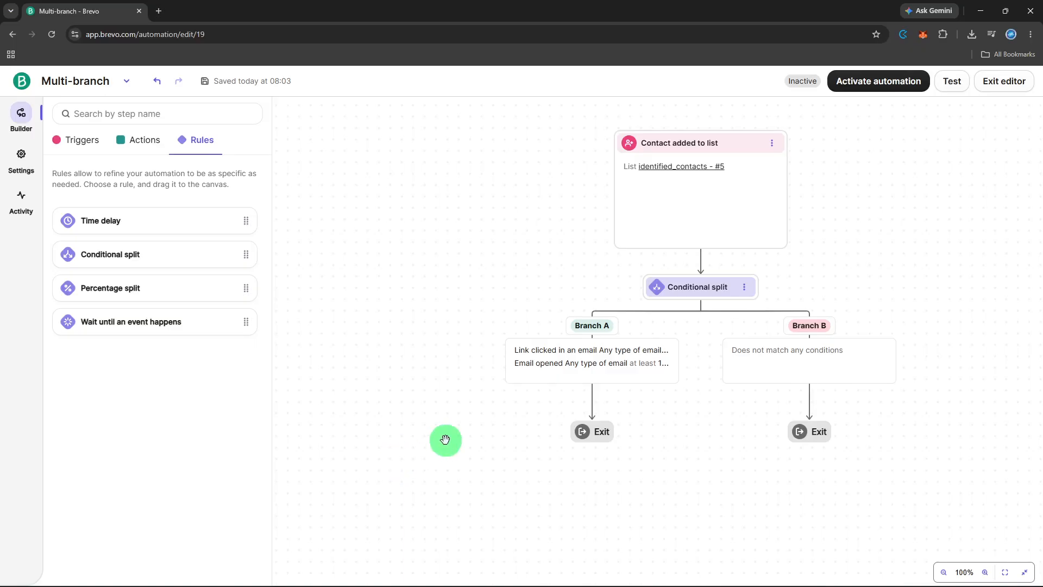
Step: Add a Send an email action at the end of Branch A
click(588, 369)
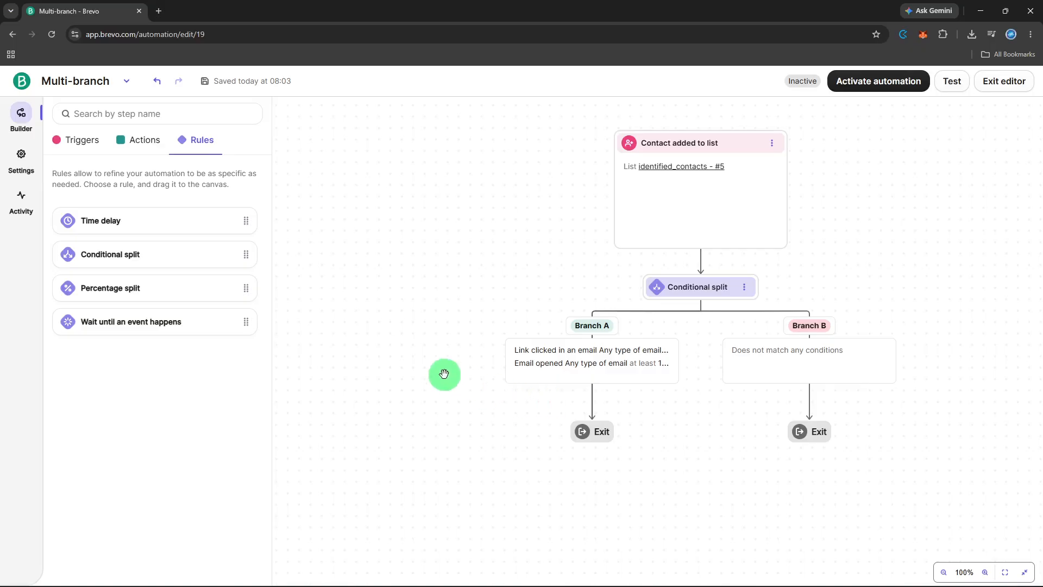
click(106, 142)
click(154, 144)
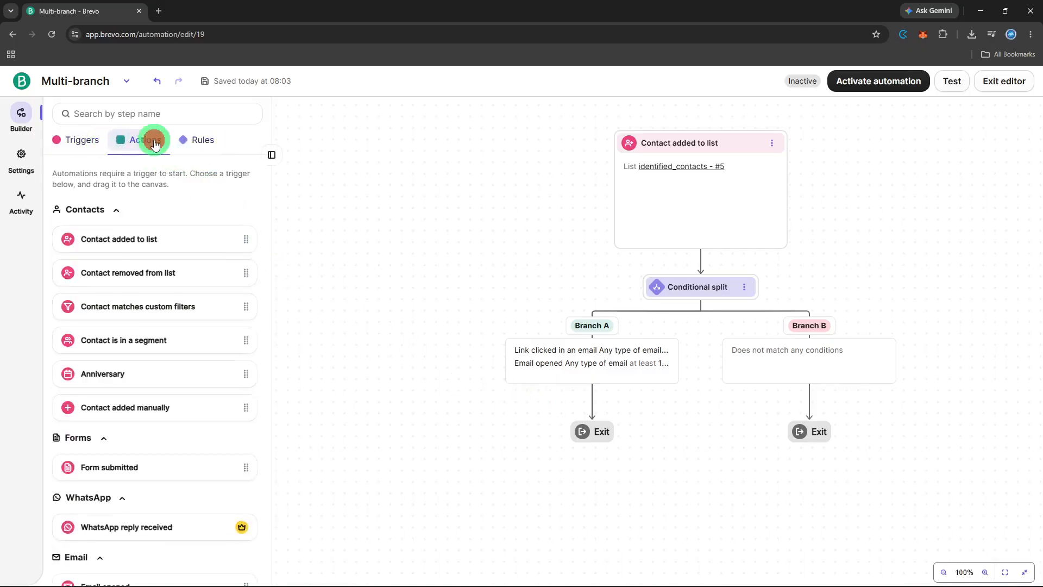
scroll(195, 340, down, 2)
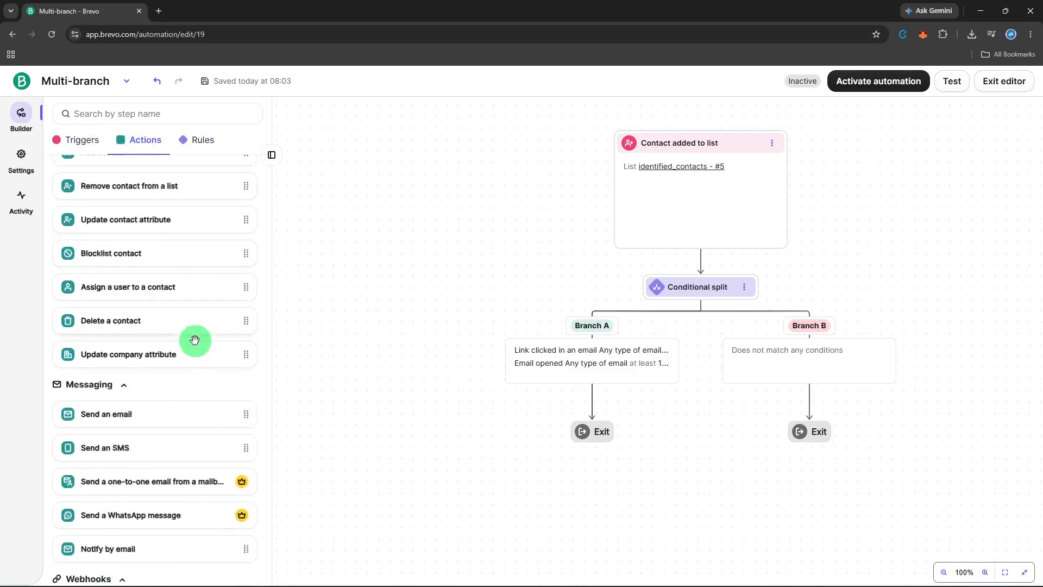
drag(190, 400, 640, 404)
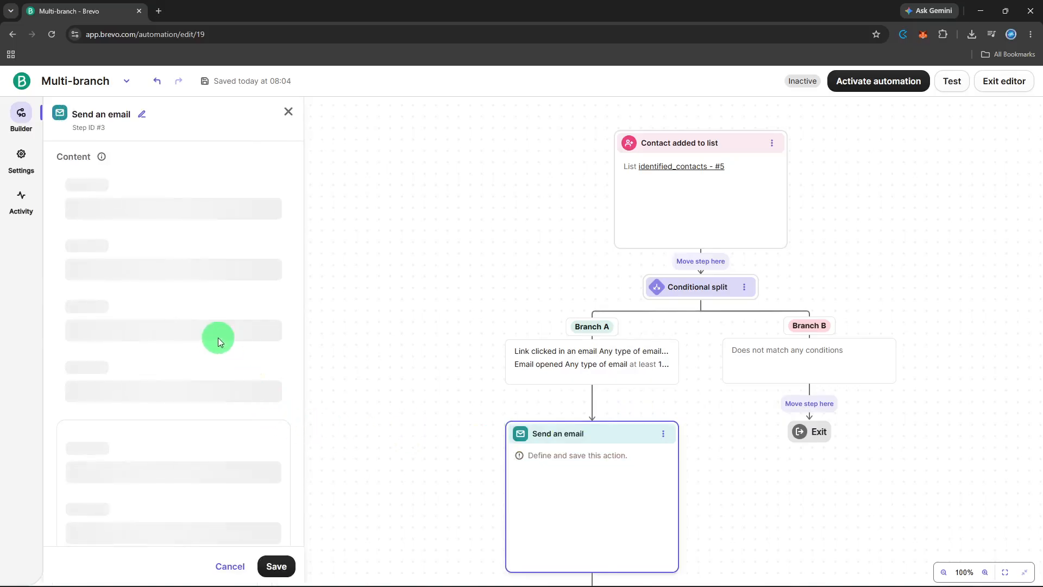
Step: Sync Branch A's email action with the existing Welcome mail message #19 and save the action
click(179, 352)
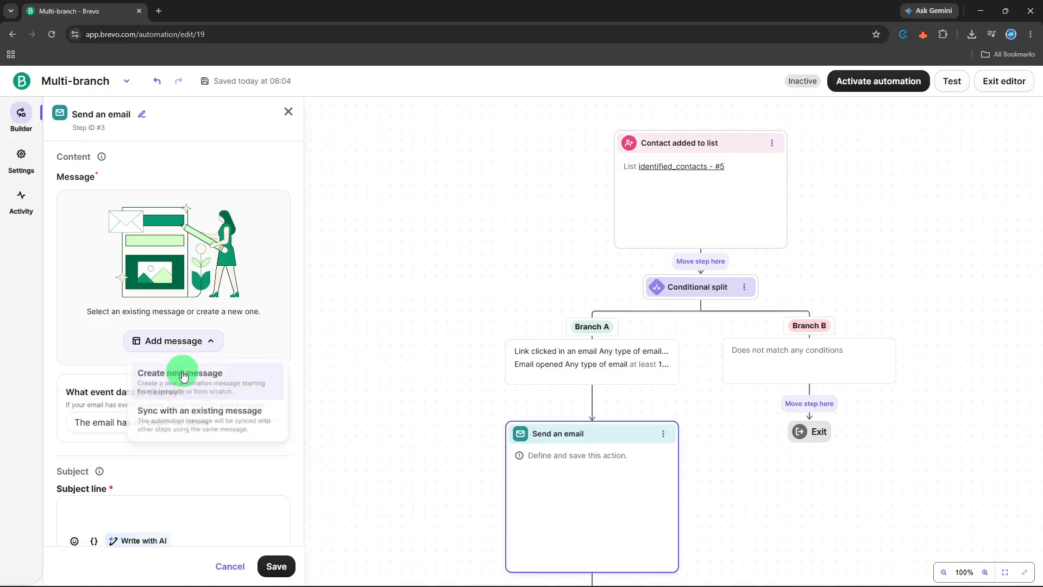
click(183, 412)
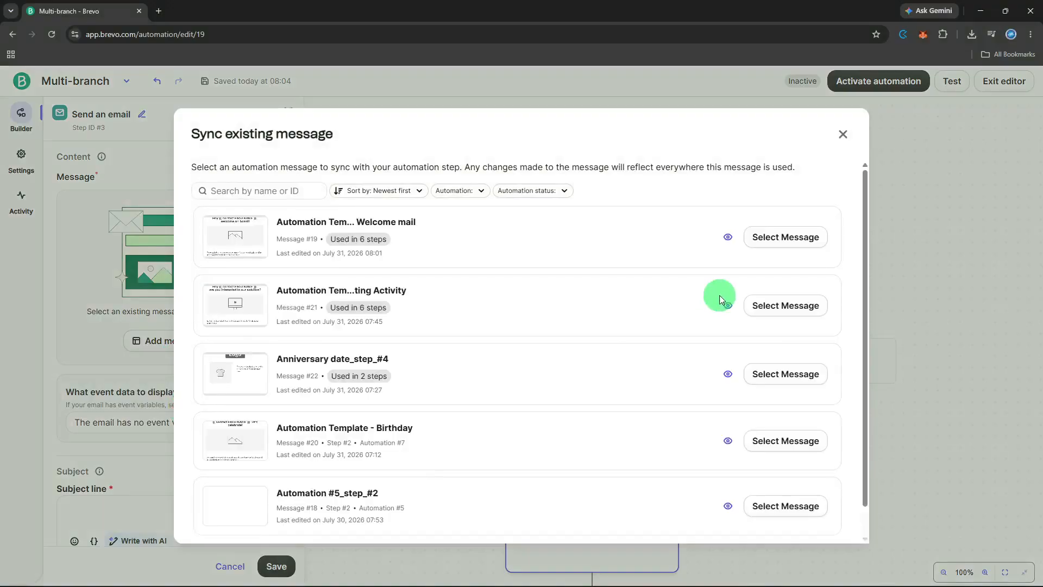
click(792, 240)
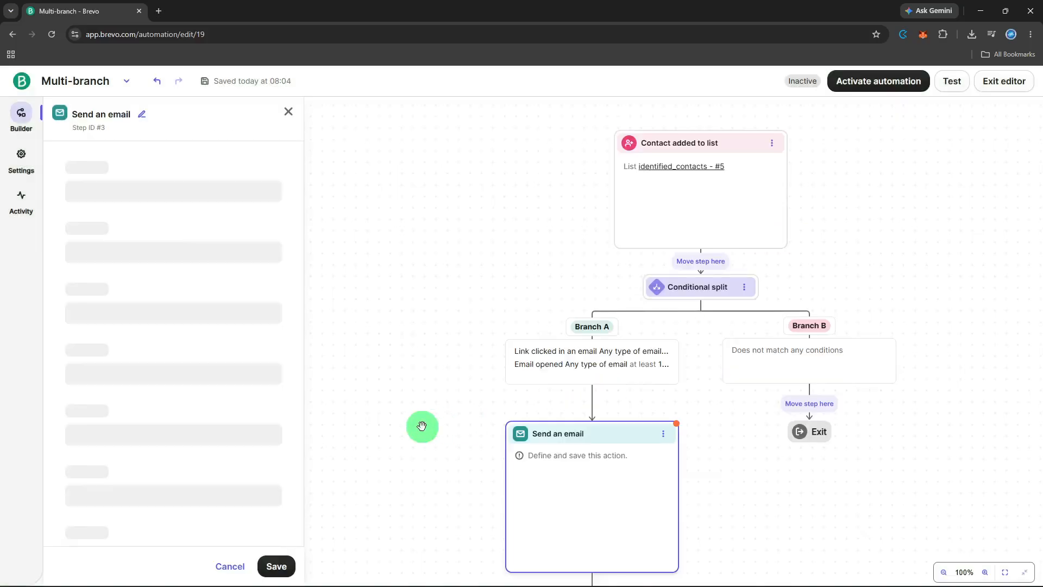
click(287, 568)
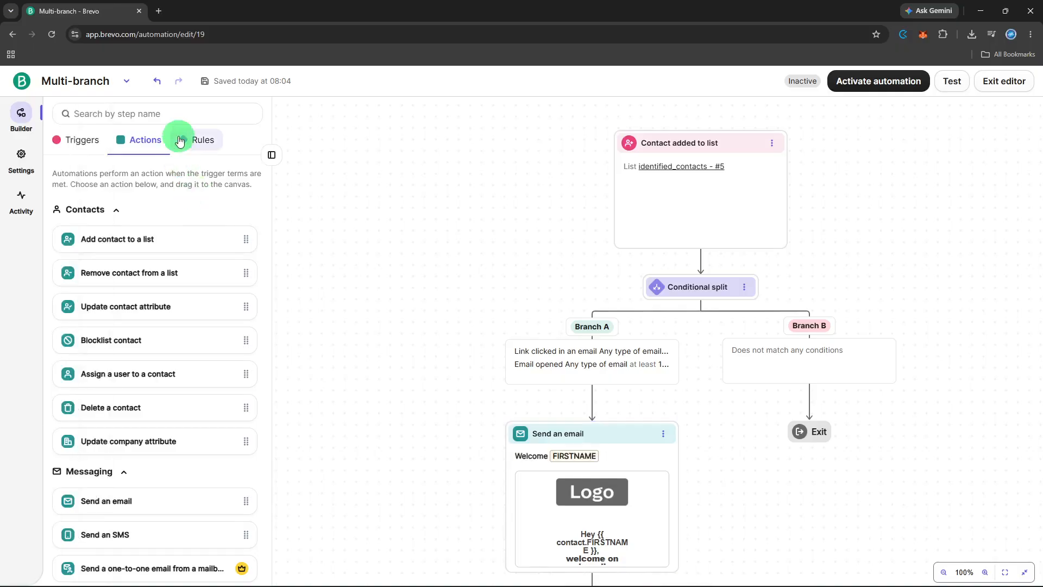
Step: Insert a Time delay of 5 minutes before the email in Branch A and save it
click(179, 141)
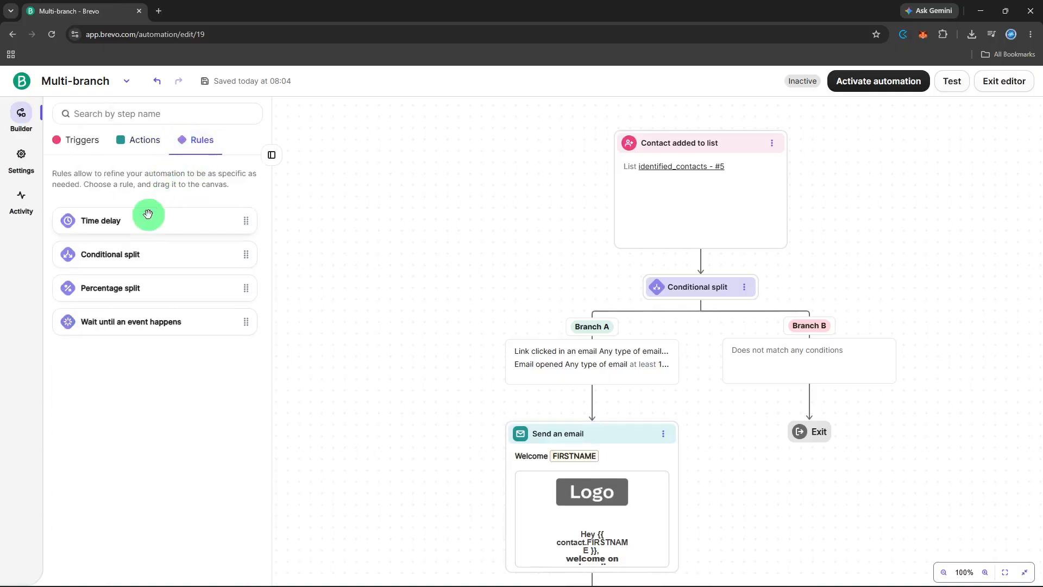
drag(149, 214, 592, 392)
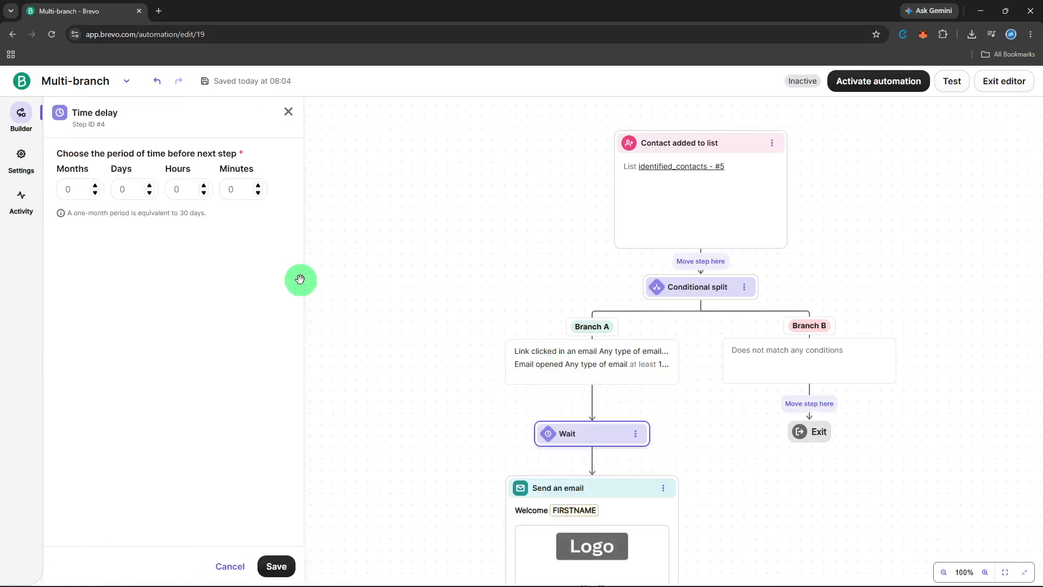
click(255, 183)
click(258, 184)
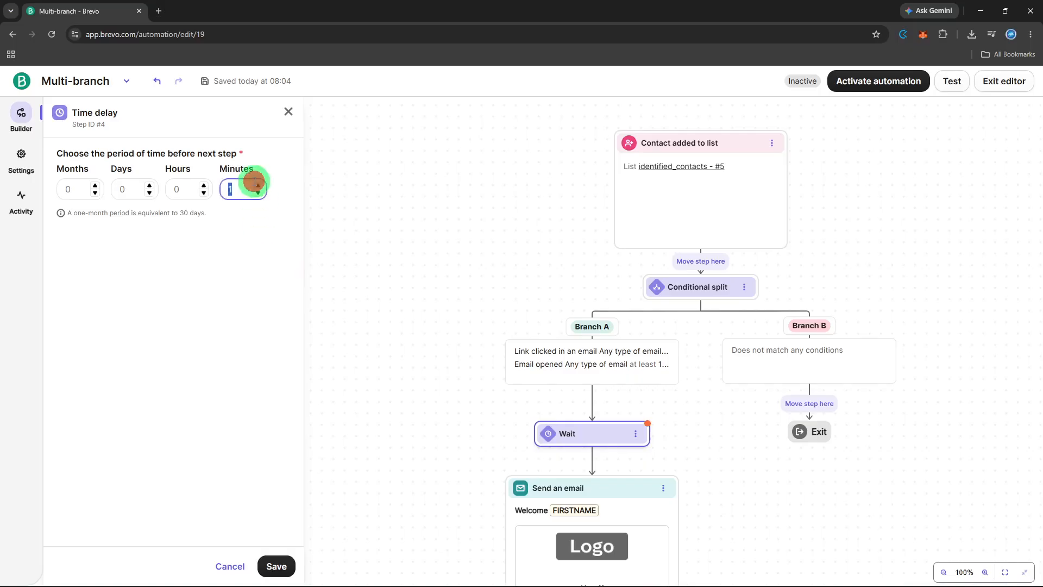
key(BackSpace)
text(4)
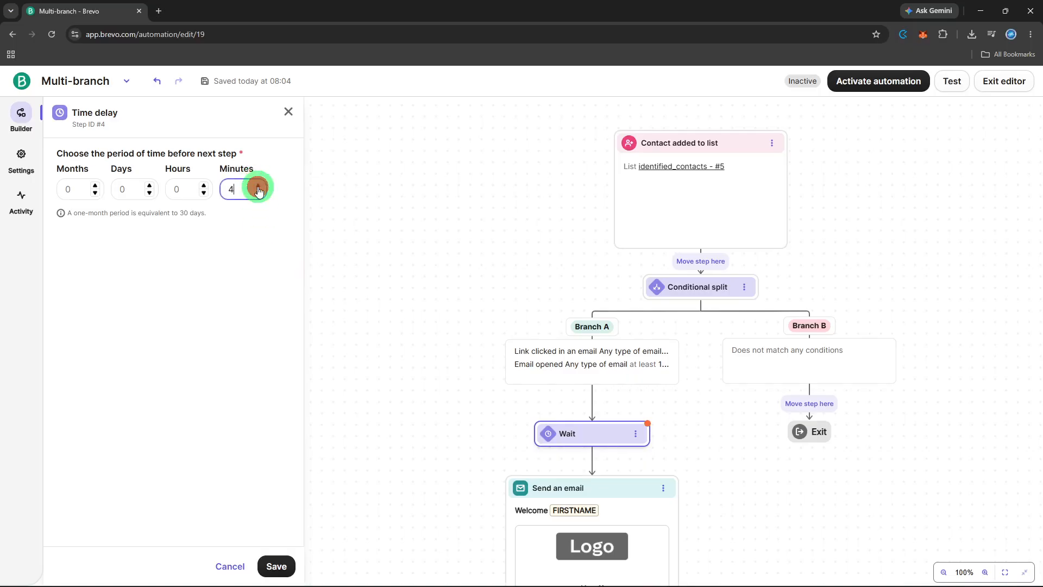
click(258, 187)
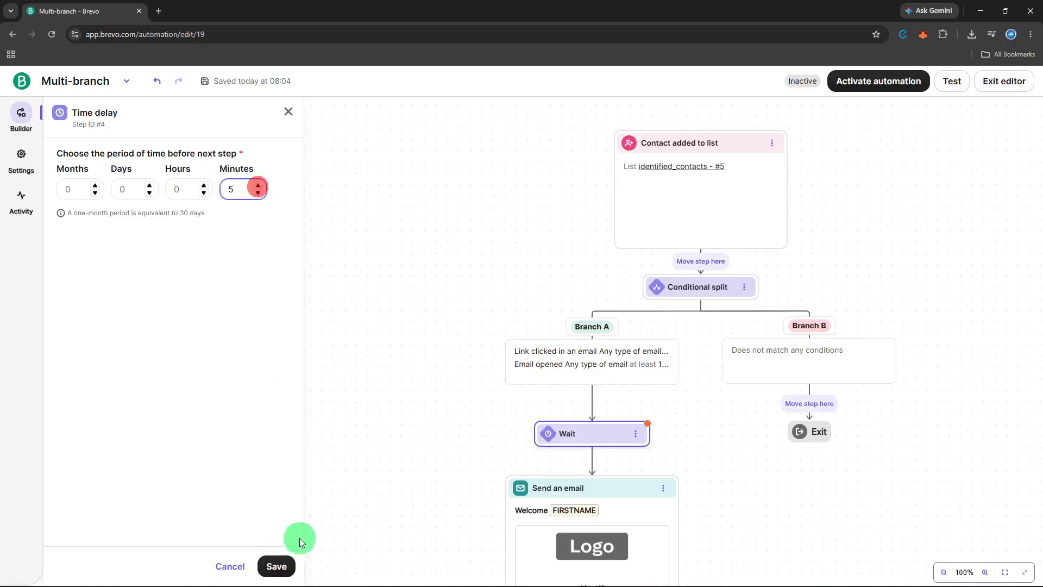
click(277, 565)
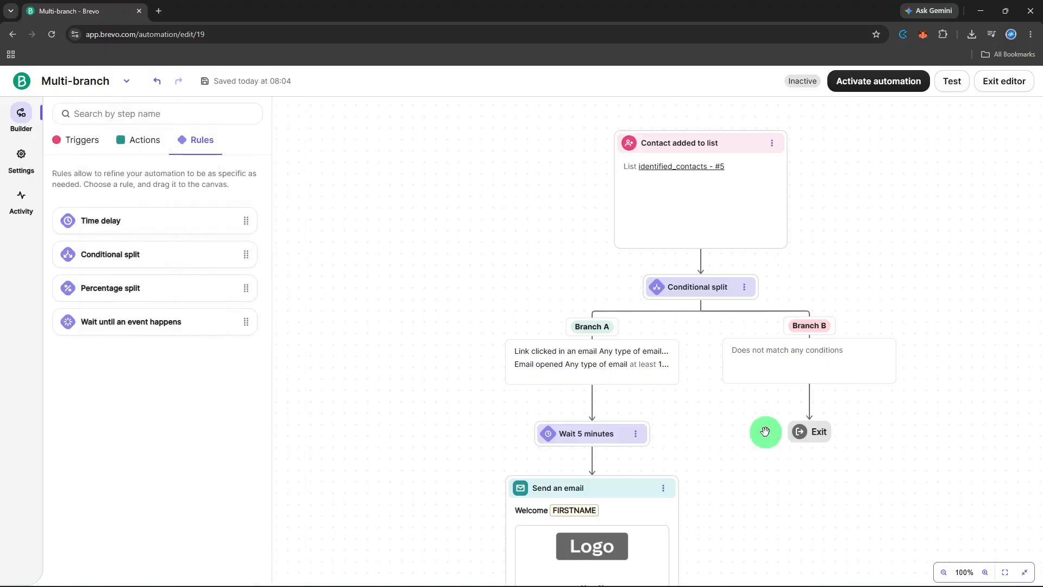
Step: Test the automation's messages with the dummy contact found by searching "sa", then finish the test
click(939, 87)
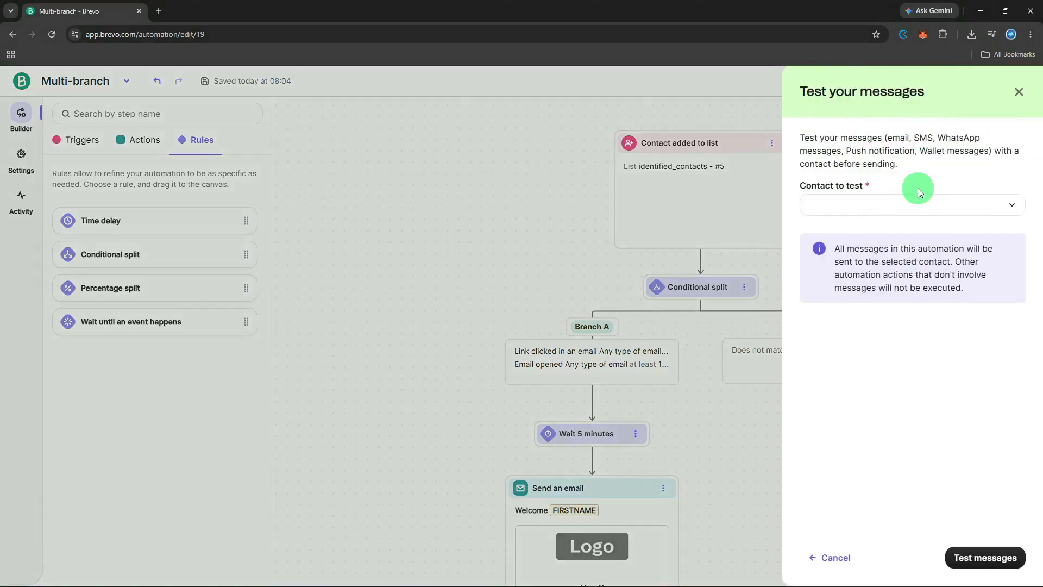
click(911, 214)
text(sa)
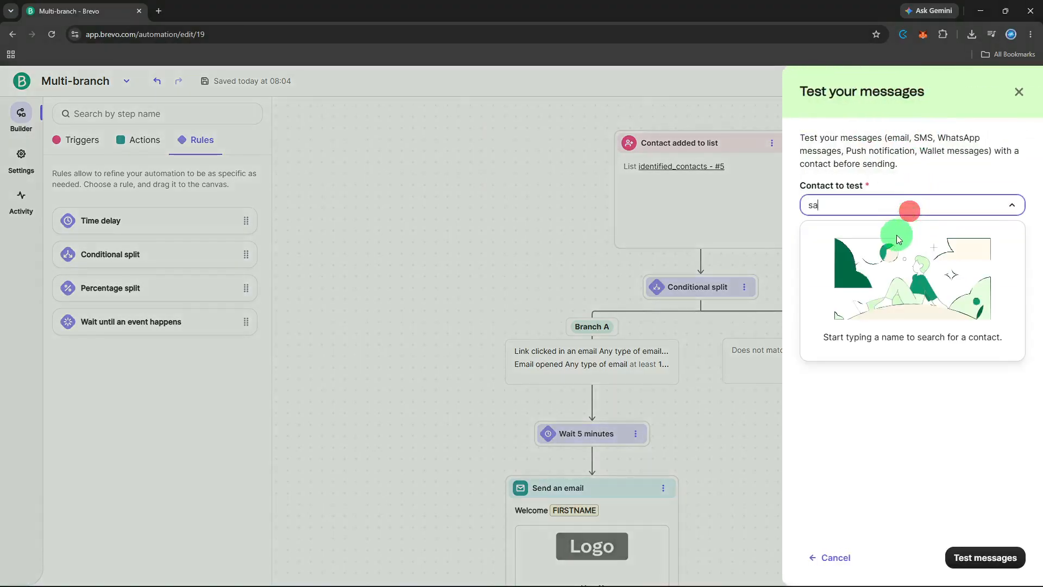
click(895, 237)
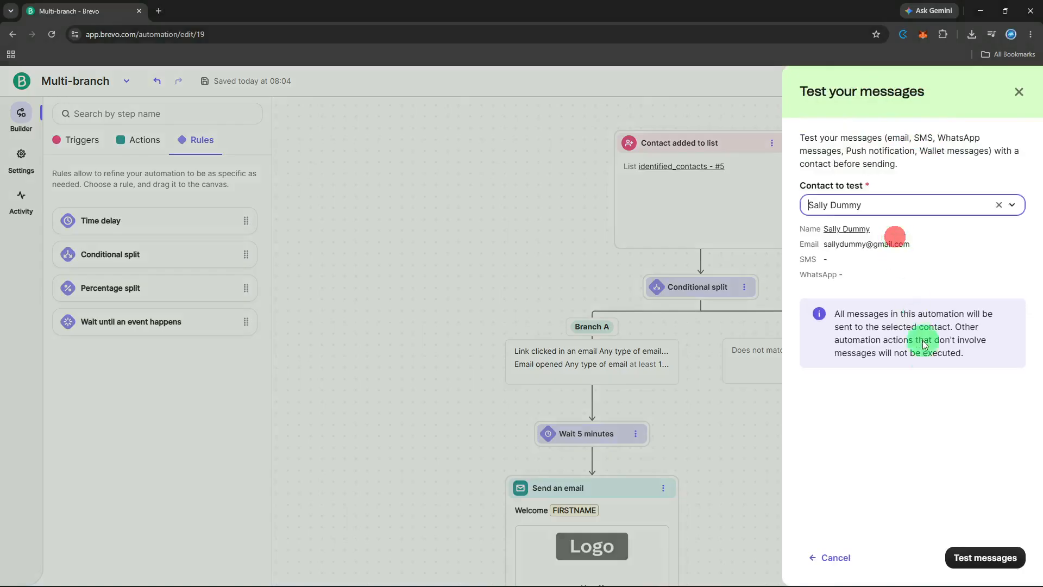
click(973, 558)
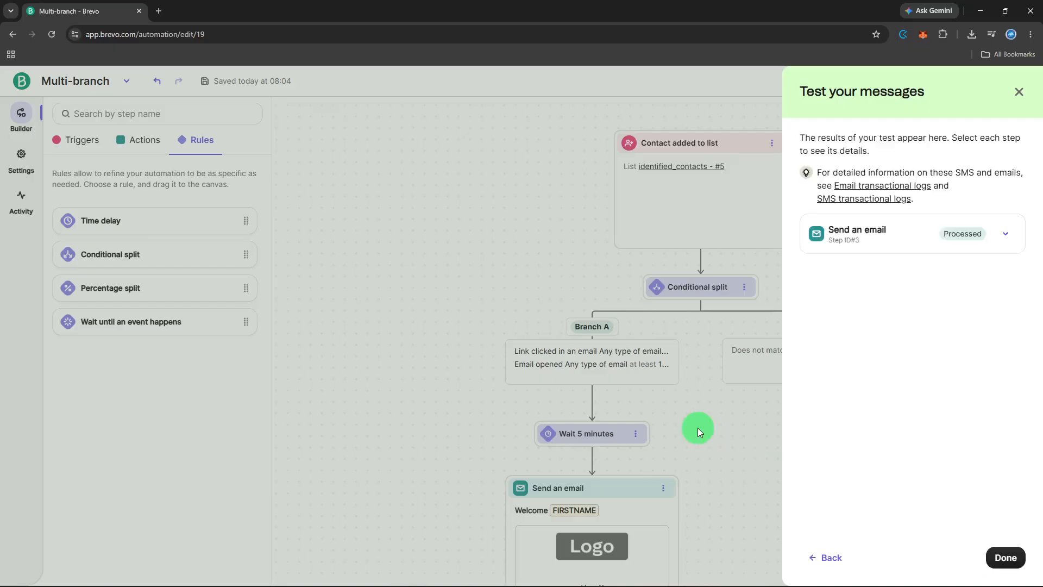
click(998, 560)
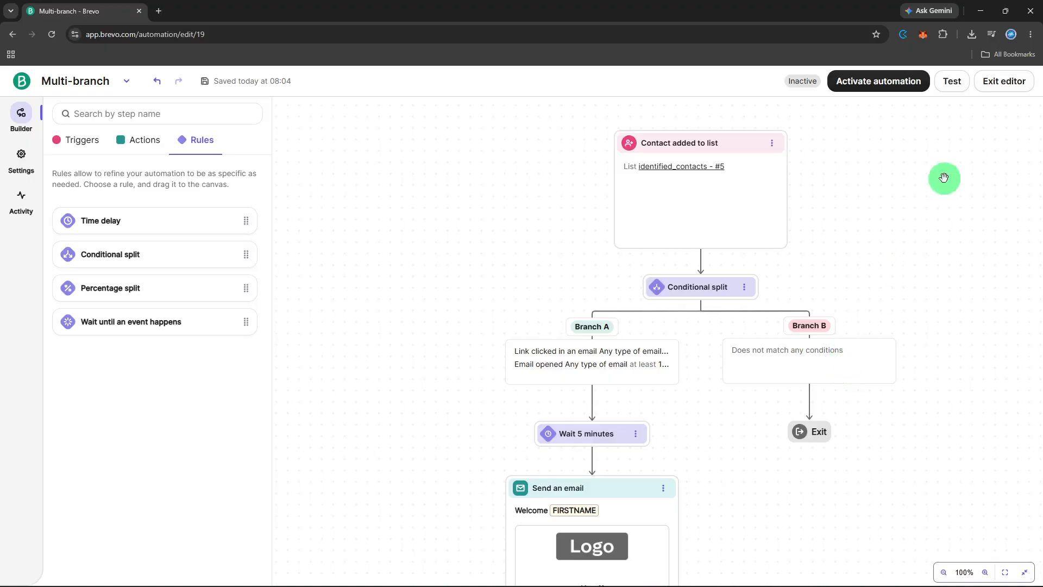
Step: Run the message test a second time, sending to the same dummy contact found with "sa", and close the results
click(958, 90)
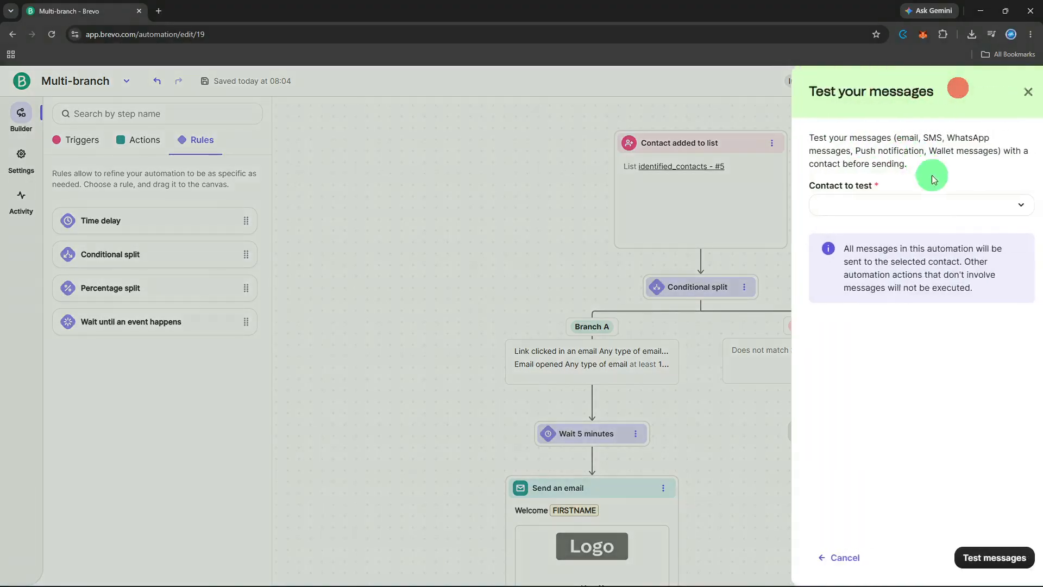
click(925, 205)
text(sa)
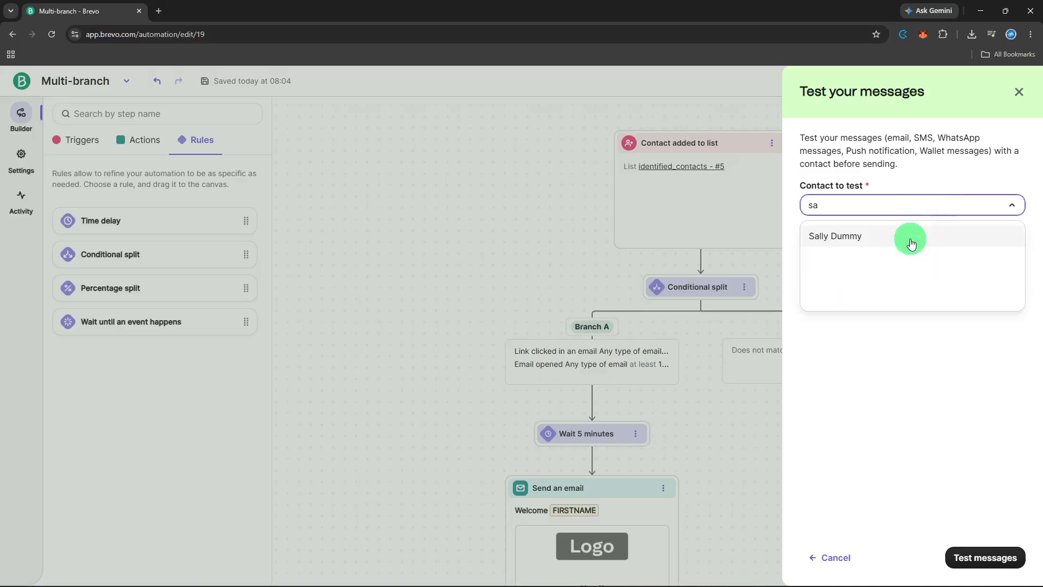
click(911, 239)
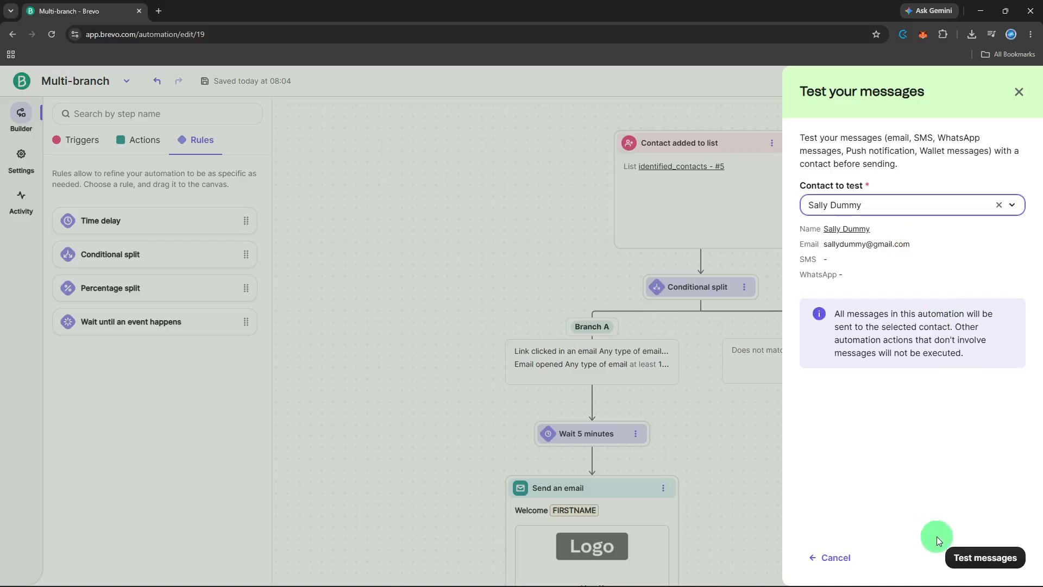
click(968, 558)
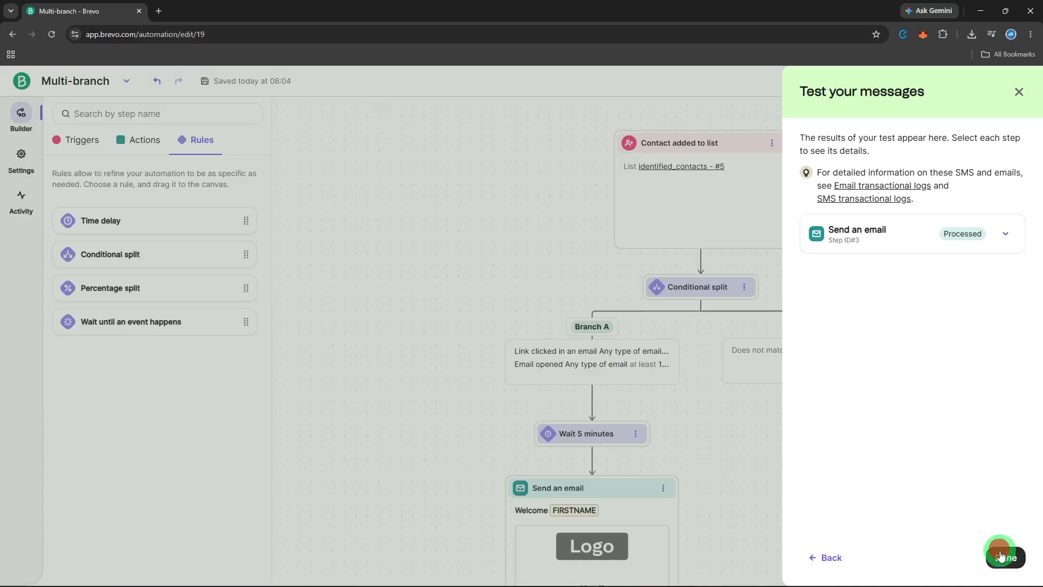
click(999, 550)
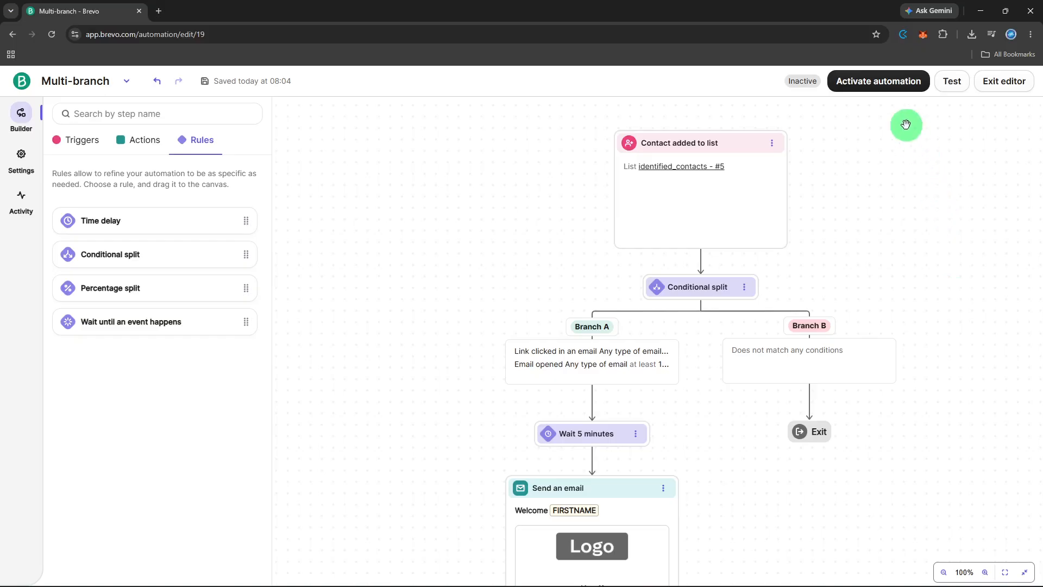
Step: Activate the Multi-branch automation and confirm it with contact re-entry after exit left disabled
click(889, 90)
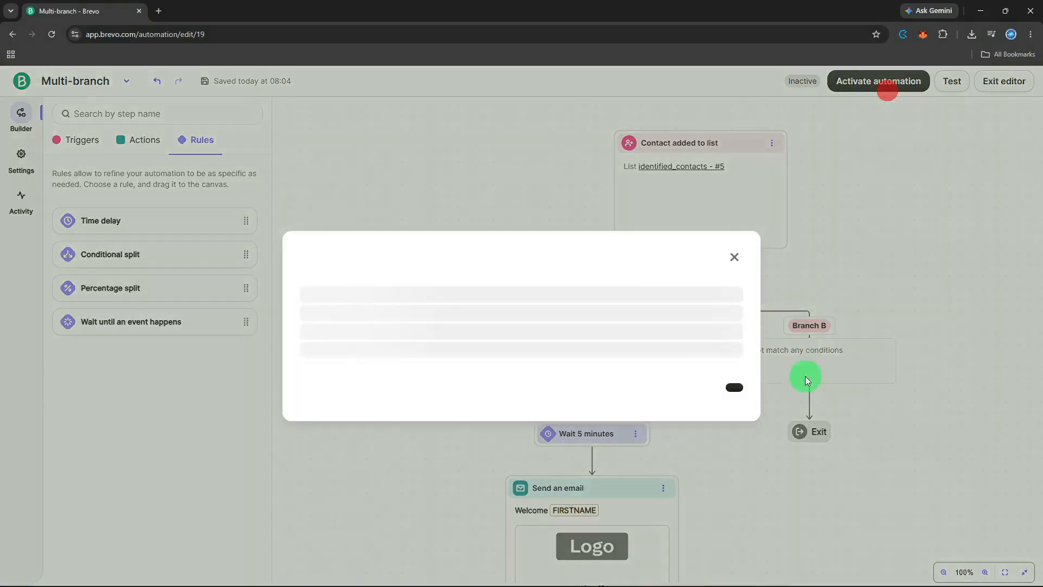
click(699, 451)
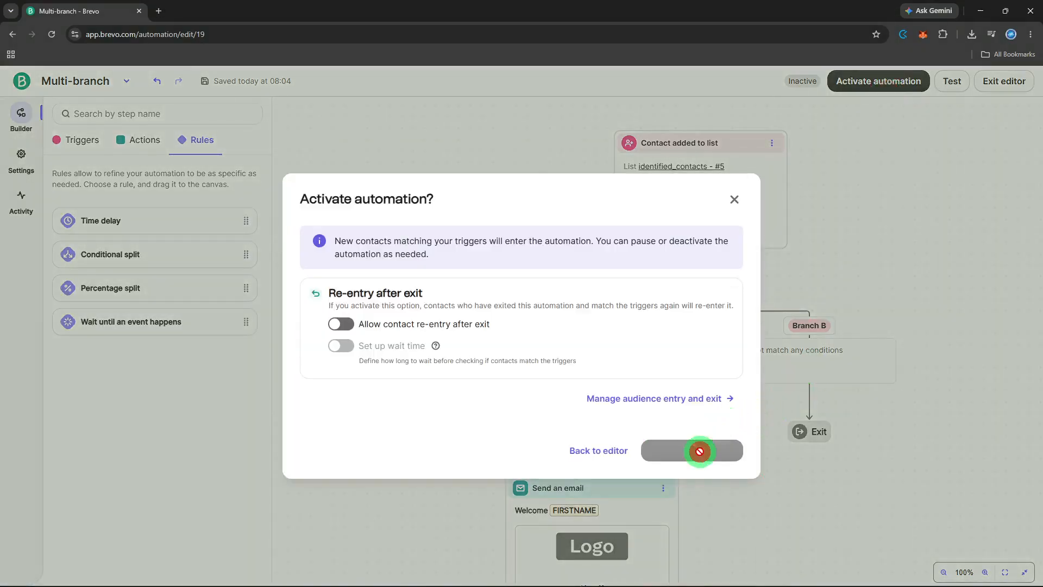